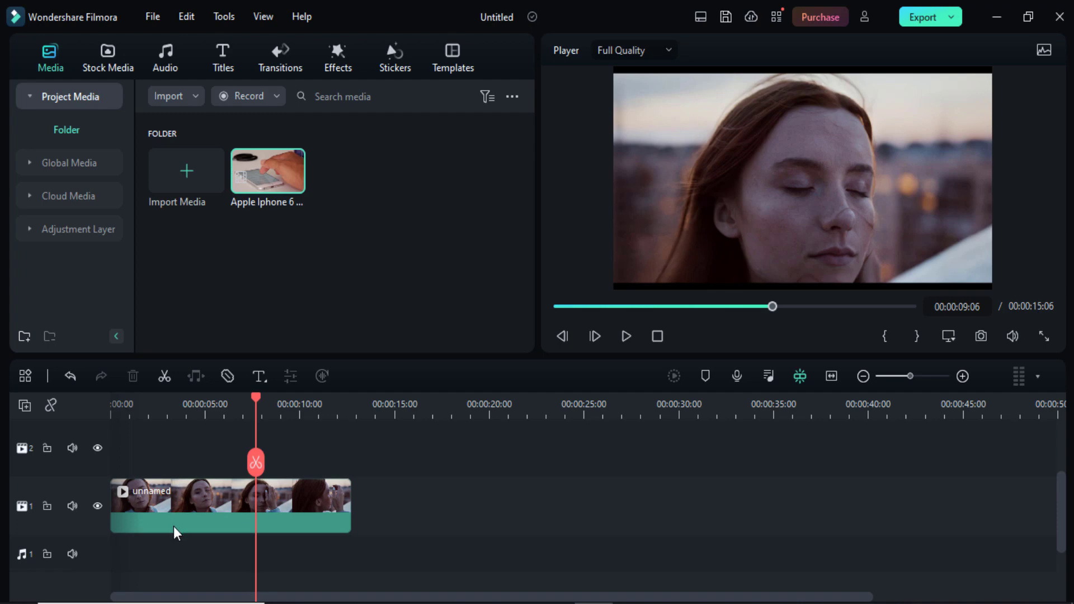
# Step: Drag the 'unnamed' portrait clip from video track 1 up to video track 2
pyautogui.moveTo(189, 490); pyautogui.dragTo(189, 432)
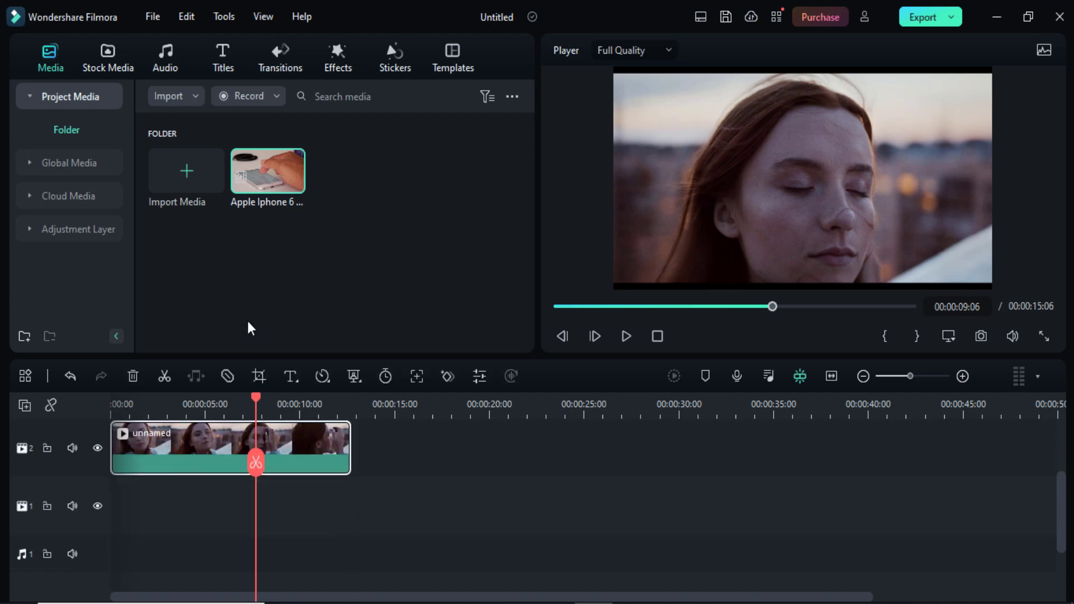
# Step: Add the Apple Iphone 6 clip to video track 1 and try lengthening it
pyautogui.moveTo(266, 170); pyautogui.dragTo(110, 521)
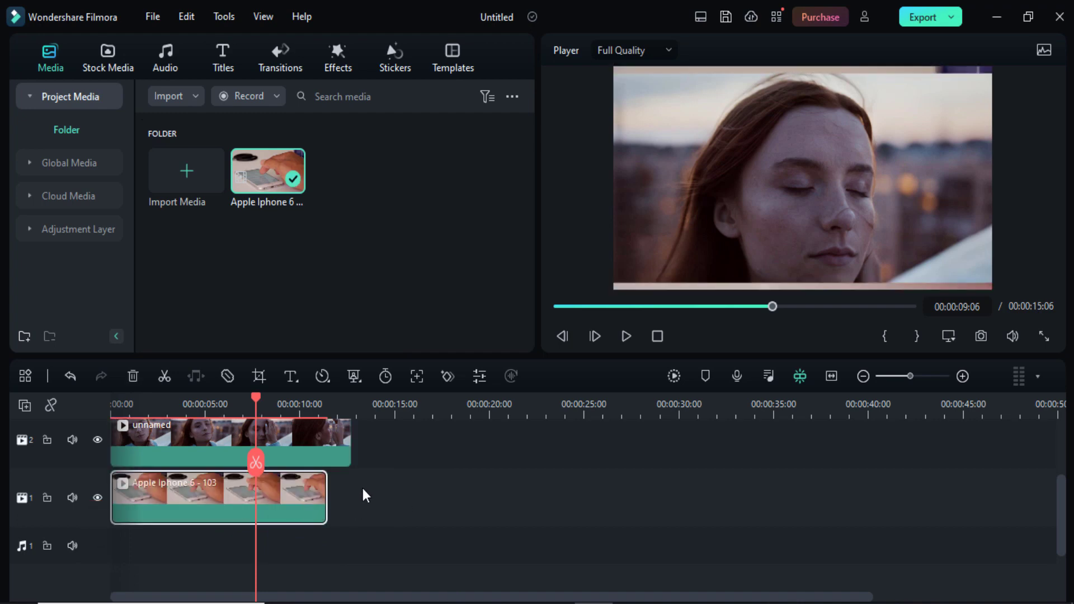
pyautogui.moveTo(328, 482); pyautogui.dragTo(413, 479)
pyautogui.moveTo(184, 445); pyautogui.dragTo(512, 452)
# Step: Put the portrait clip back on track 2 at 0:00 and open its editing settings
pyautogui.moveTo(260, 398); pyautogui.dragTo(226, 447)
pyautogui.moveTo(548, 470); pyautogui.dragTo(159, 485)
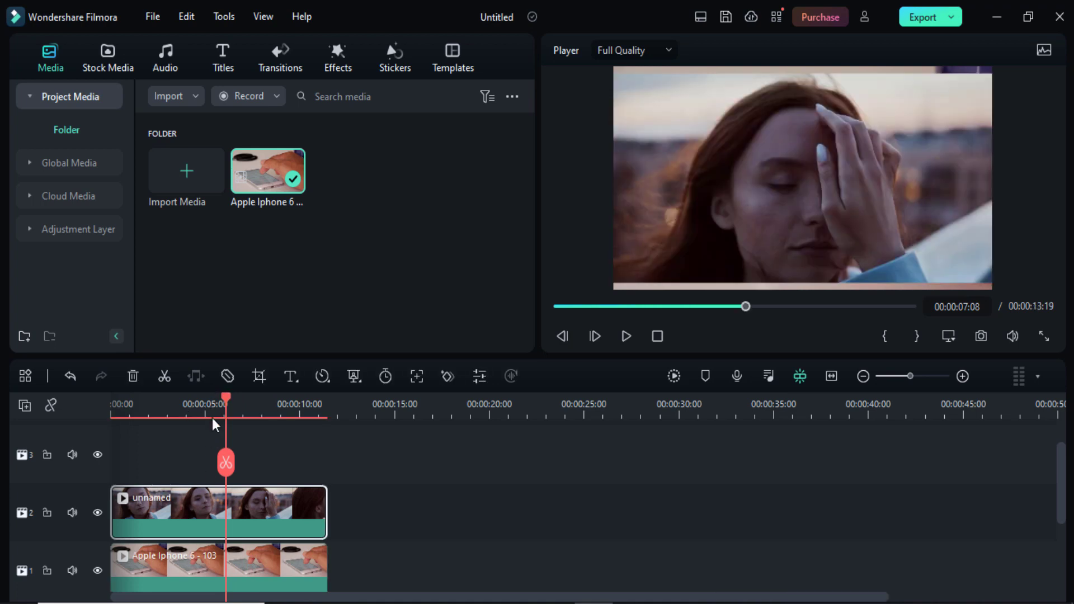
pyautogui.moveTo(227, 399); pyautogui.dragTo(182, 515)
pyautogui.doubleClick(183, 514)
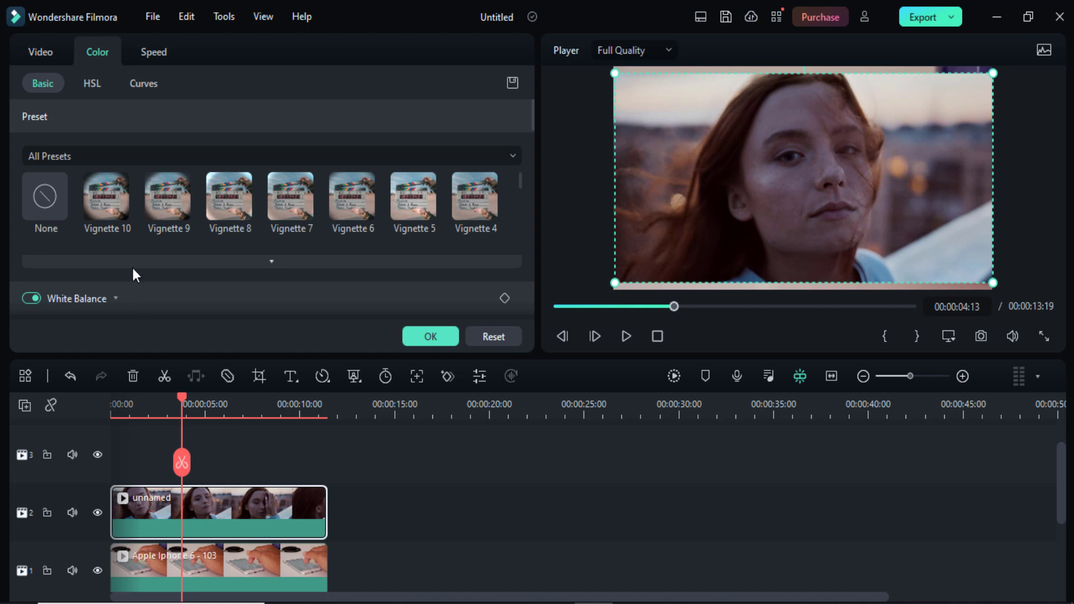
# Step: Show the Mask presets under the portrait clip's Video settings
pyautogui.click(27, 60)
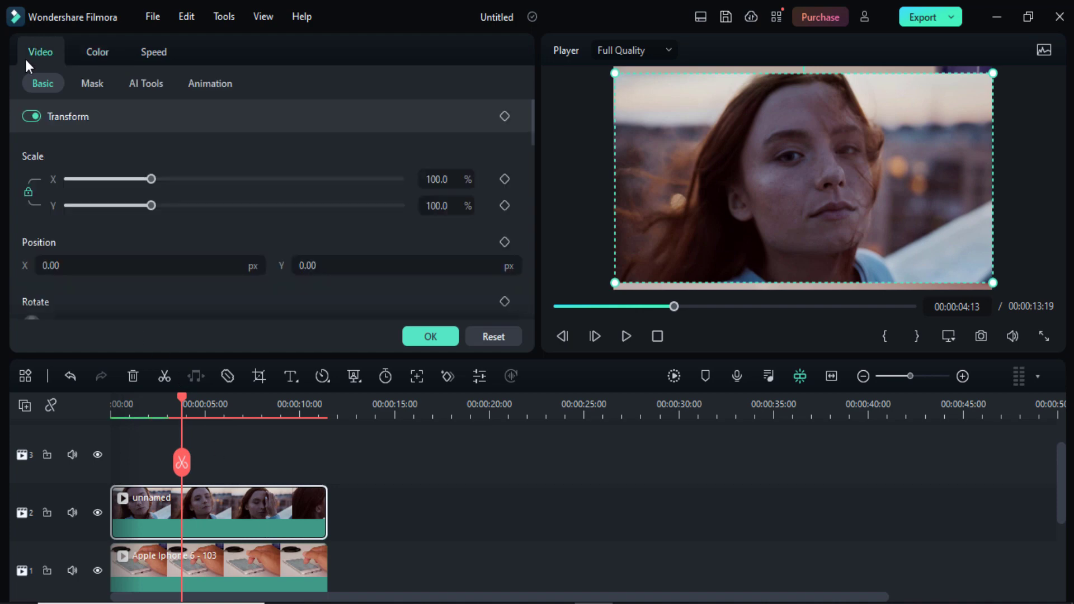
pyautogui.click(96, 86)
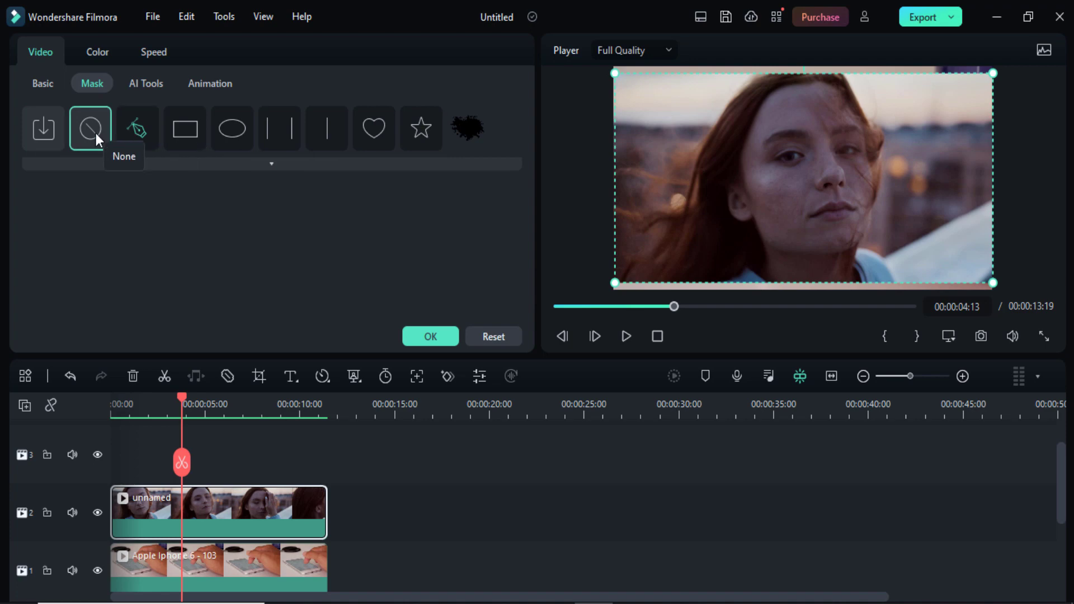
# Step: Try the Rectangle, Circle, Parallel Lines, Linear and Love masks, then settle on Star
pyautogui.click(187, 145)
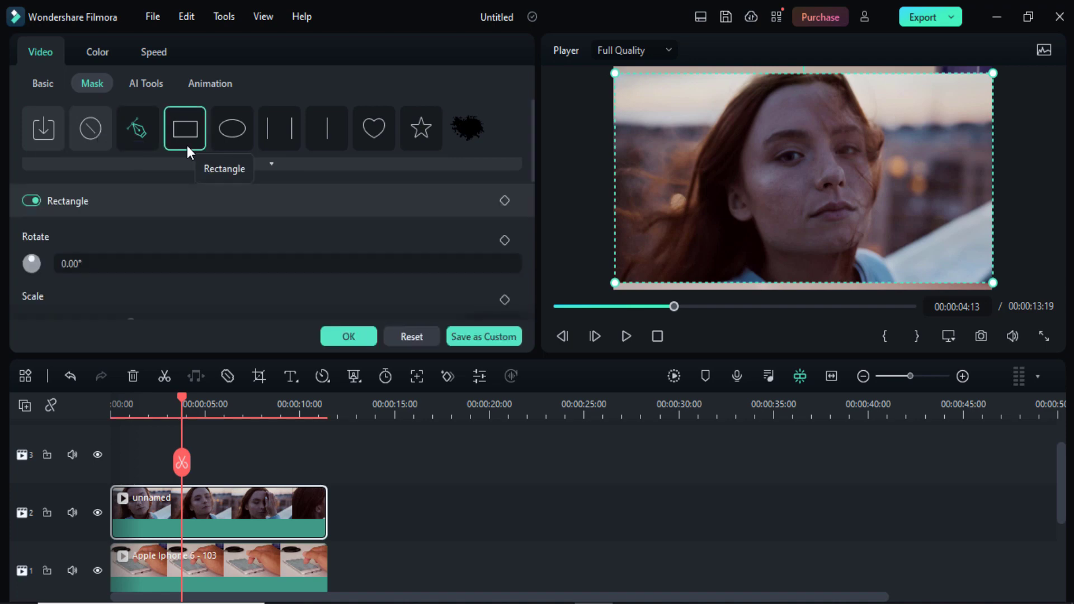
pyautogui.click(234, 143)
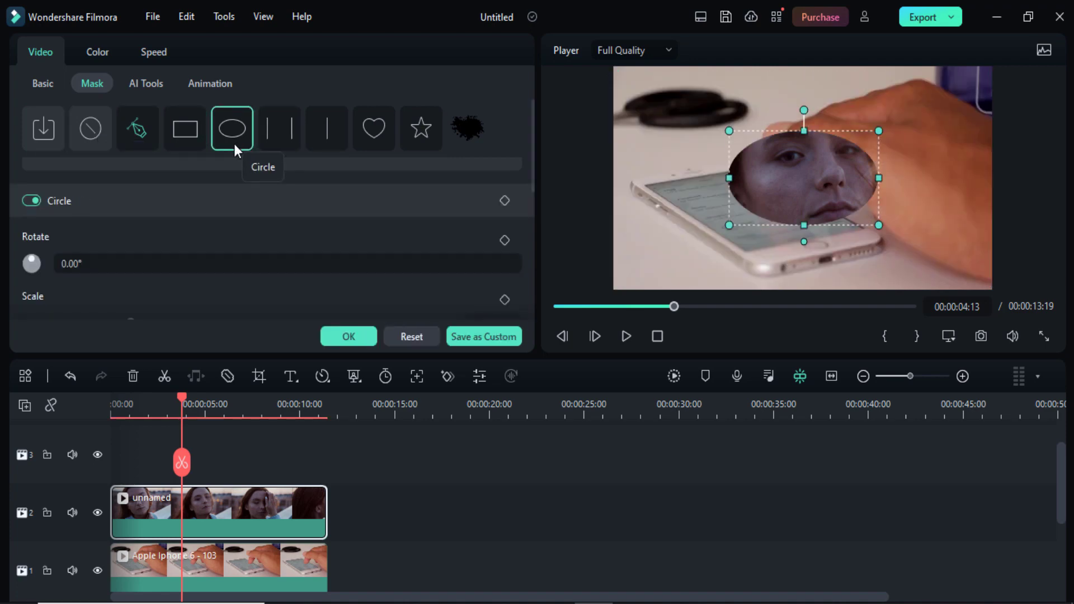
pyautogui.click(263, 135)
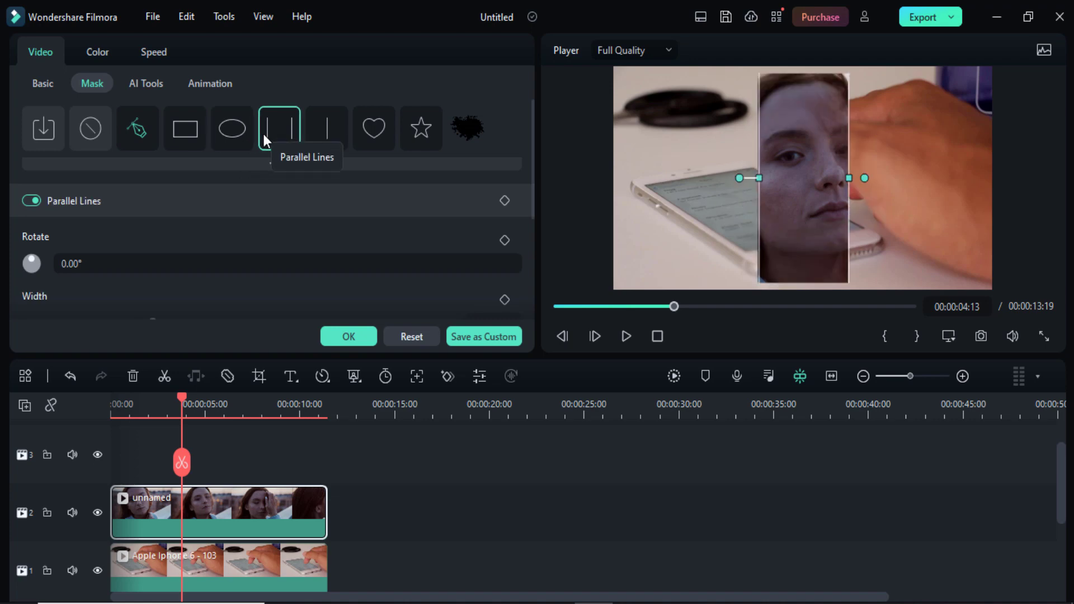
pyautogui.click(320, 126)
pyautogui.click(356, 117)
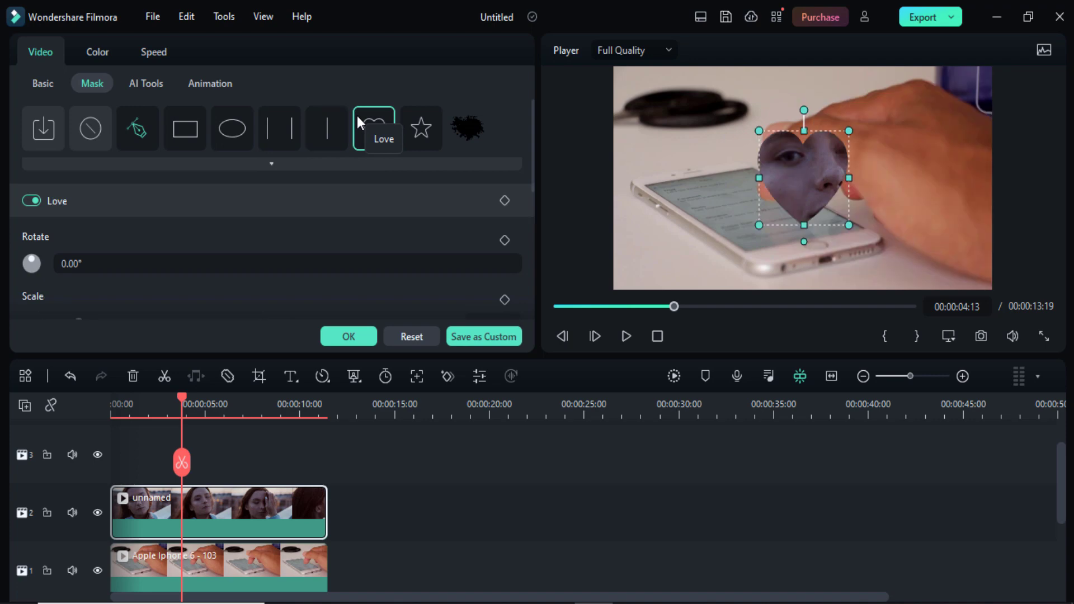
pyautogui.click(439, 128)
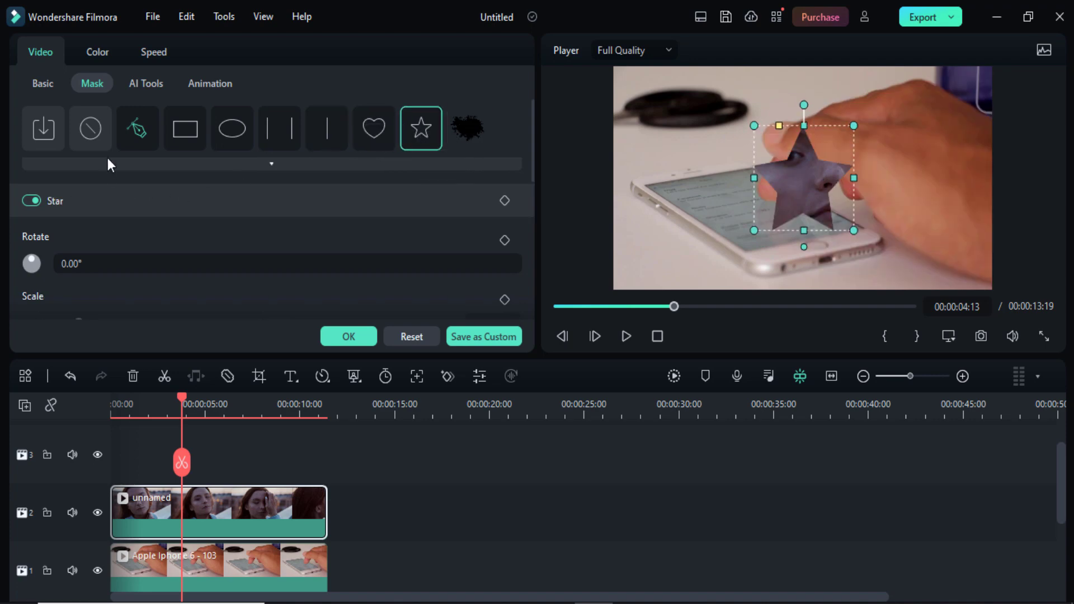
pyautogui.click(41, 129)
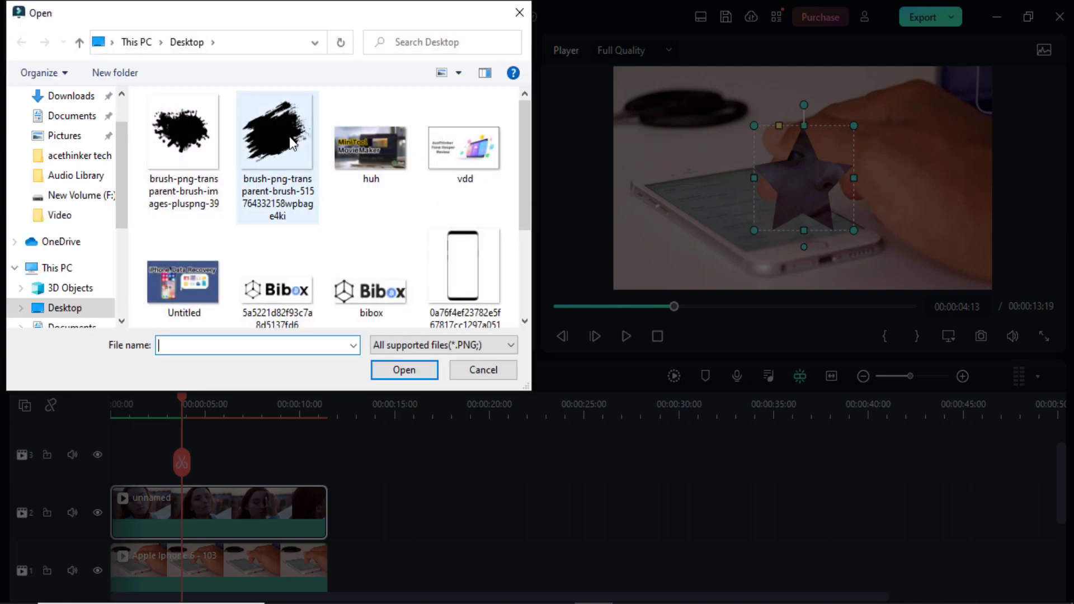
# Step: Import the brush-stroke PNG from the Desktop as a custom mask, keeping the default name
pyautogui.scroll(-2, 324, 176)
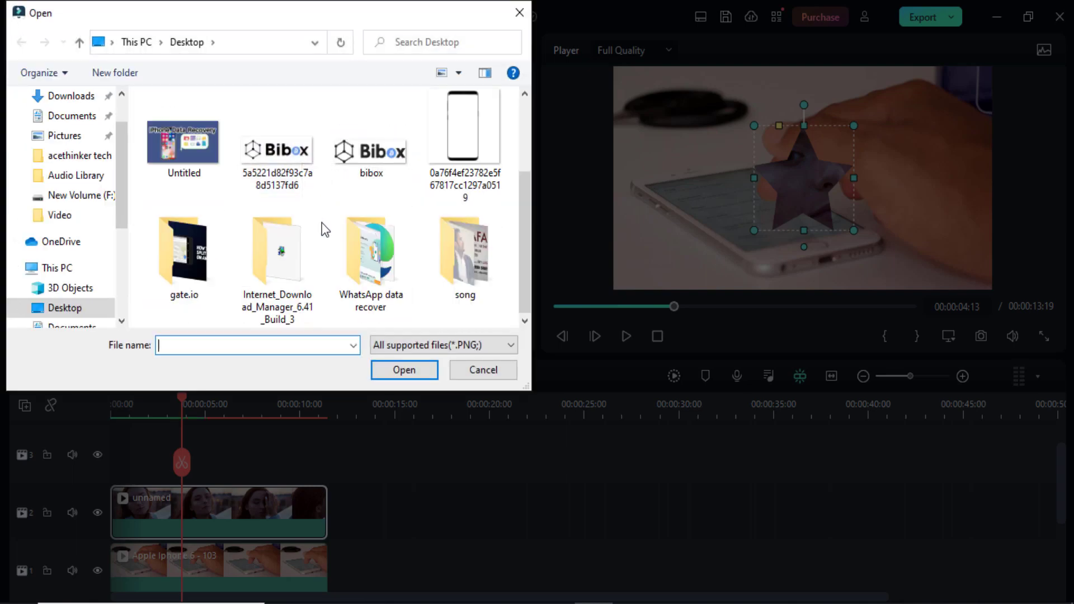
pyautogui.scroll(2, 321, 223)
pyautogui.doubleClick(270, 126)
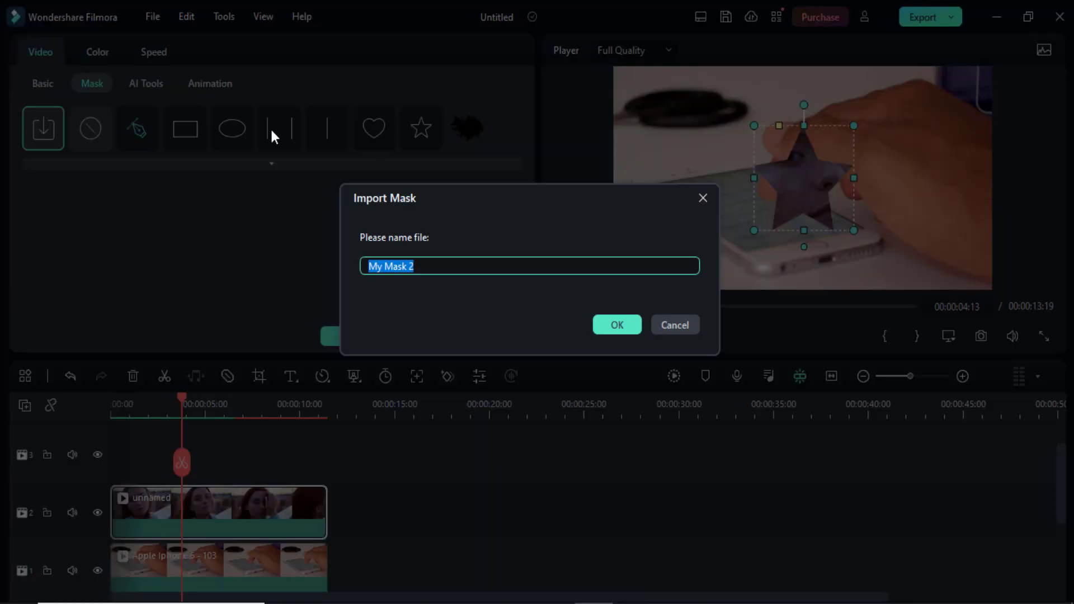
pyautogui.click(616, 323)
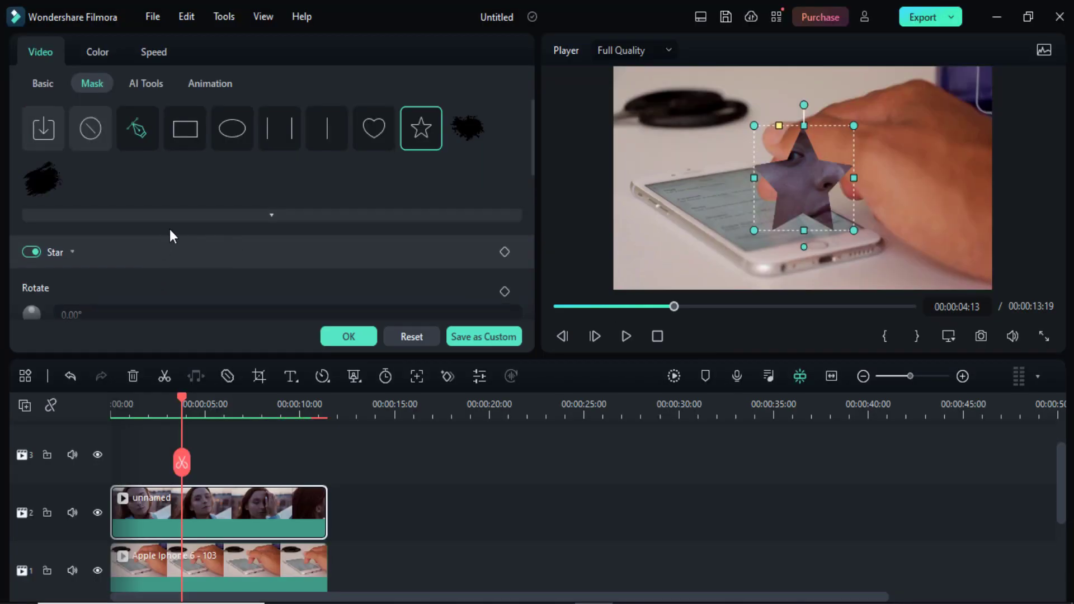
# Step: Apply My Mask 2 to the portrait and stretch it to 139% width and 155% height
pyautogui.click(41, 177)
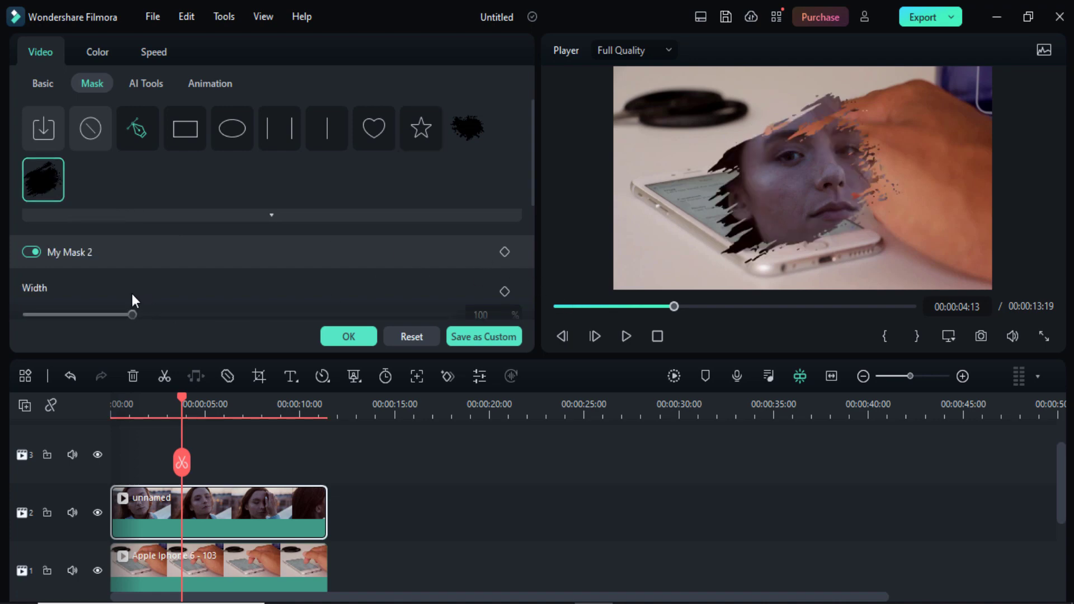
pyautogui.moveTo(133, 315); pyautogui.dragTo(173, 325)
pyautogui.scroll(-2, 141, 308)
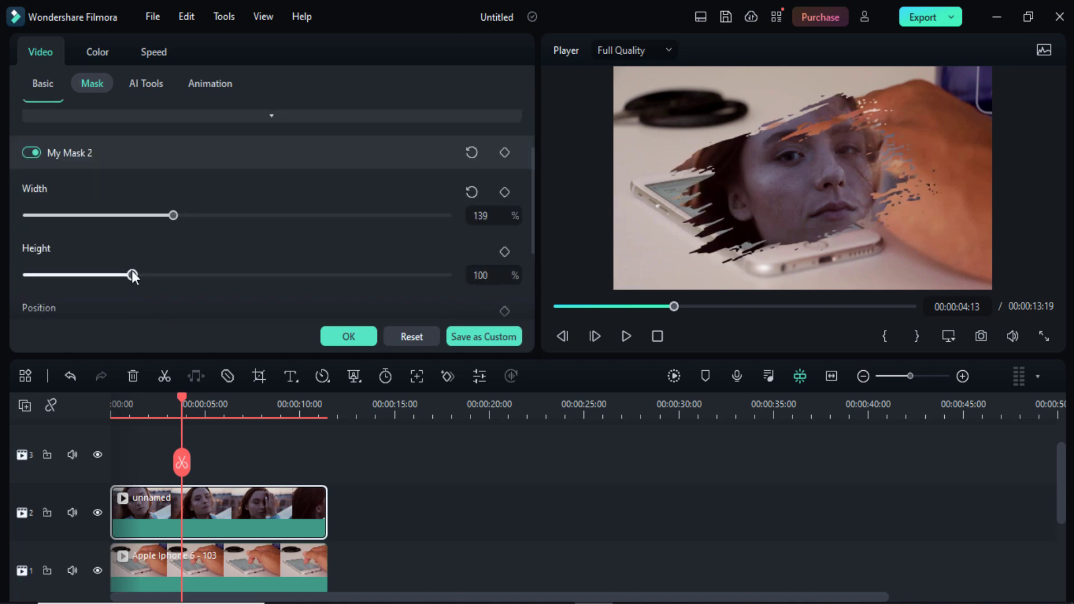
pyautogui.moveTo(140, 276)
pyautogui.mouseDown()
pyautogui.moveTo(201, 259)
pyautogui.moveTo(193, 280)
pyautogui.mouseUp()
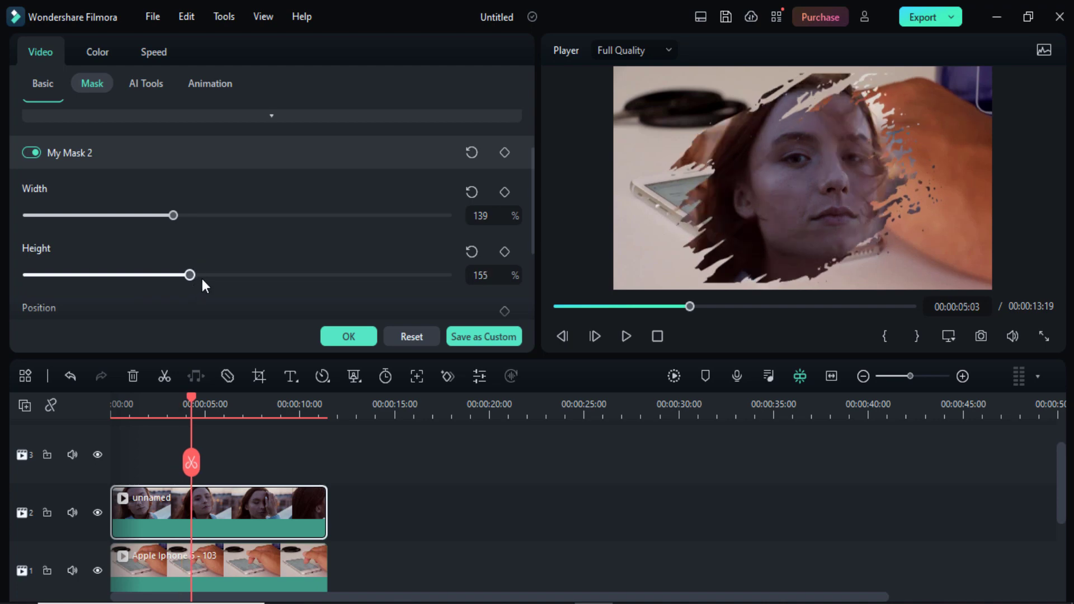
pyautogui.scroll(-1, 226, 272)
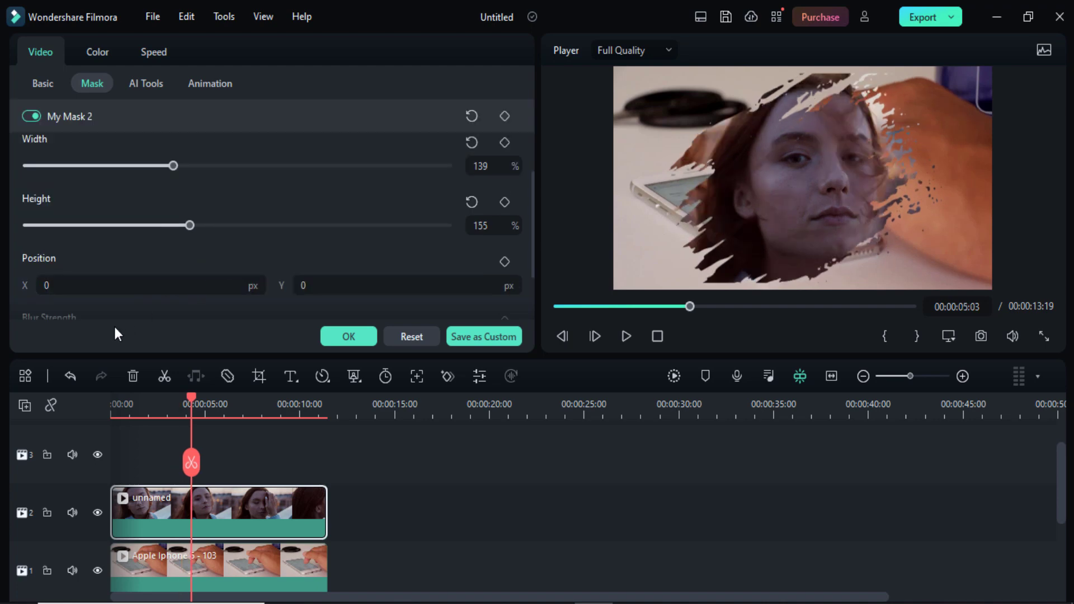
# Step: Set the mask position to X 20 px and Y 120 px
pyautogui.click(108, 287)
pyautogui.write('20')
pyautogui.press('Return')
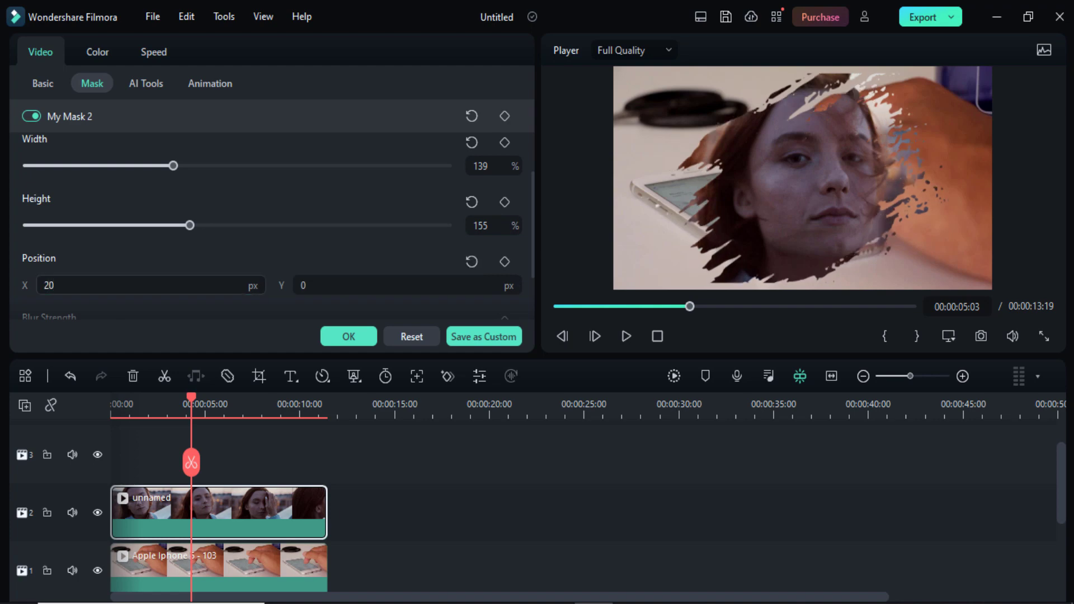
pyautogui.click(325, 286)
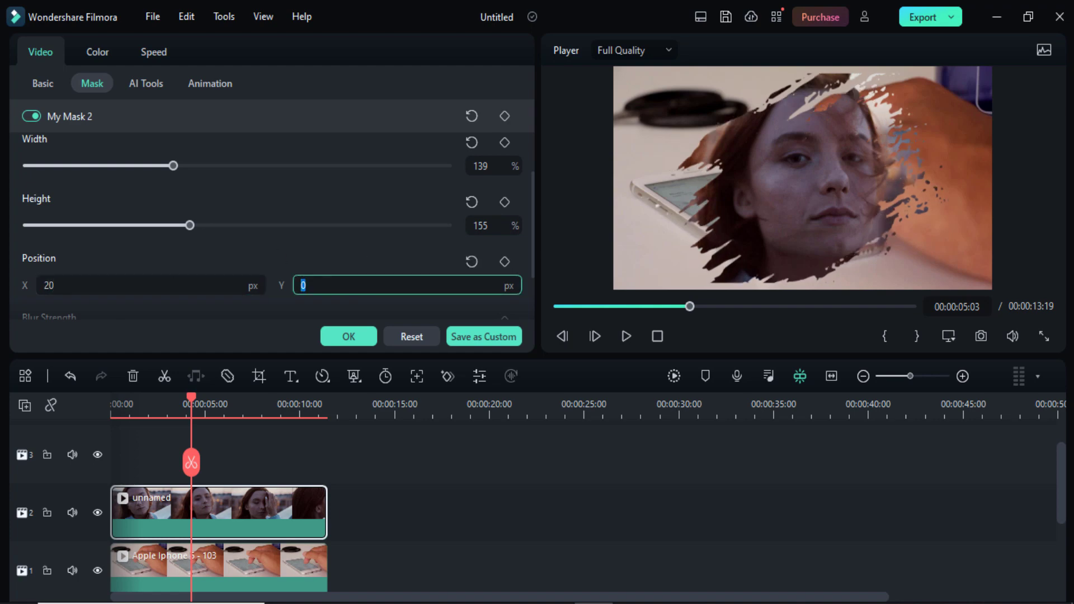
pyautogui.write('100')
pyautogui.press('Return')
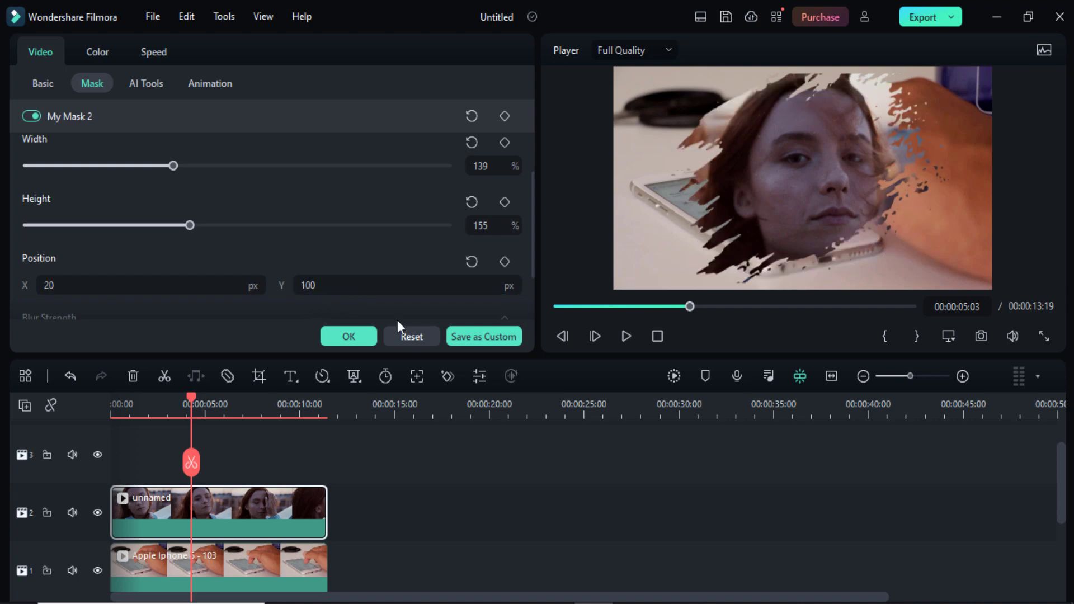
pyautogui.click(390, 286)
pyautogui.write('120')
pyautogui.press('Return')
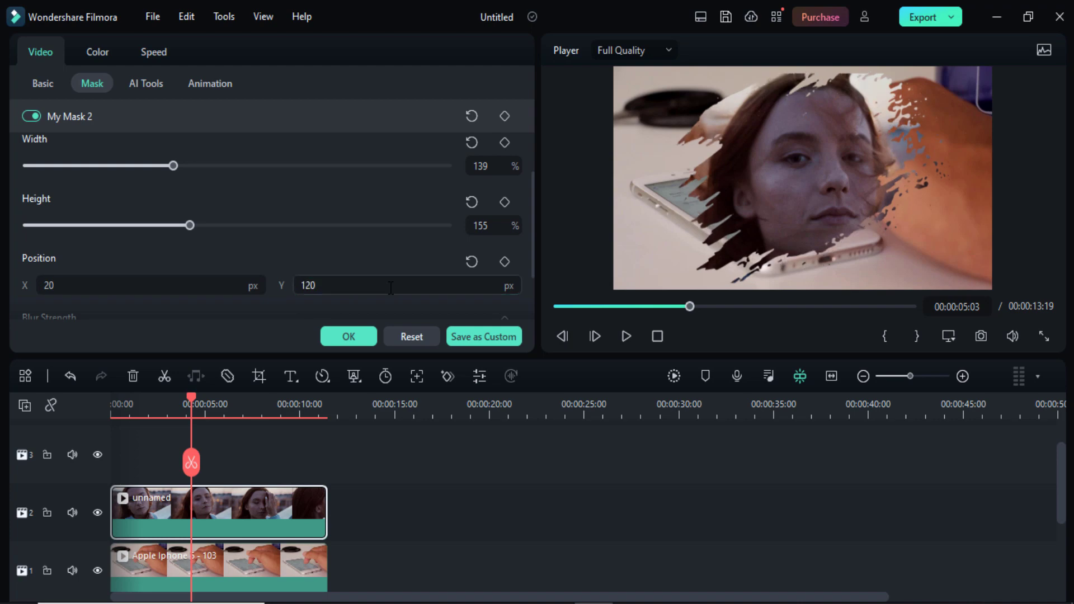
pyautogui.scroll(-2, 354, 263)
pyautogui.scroll(-1, 344, 261)
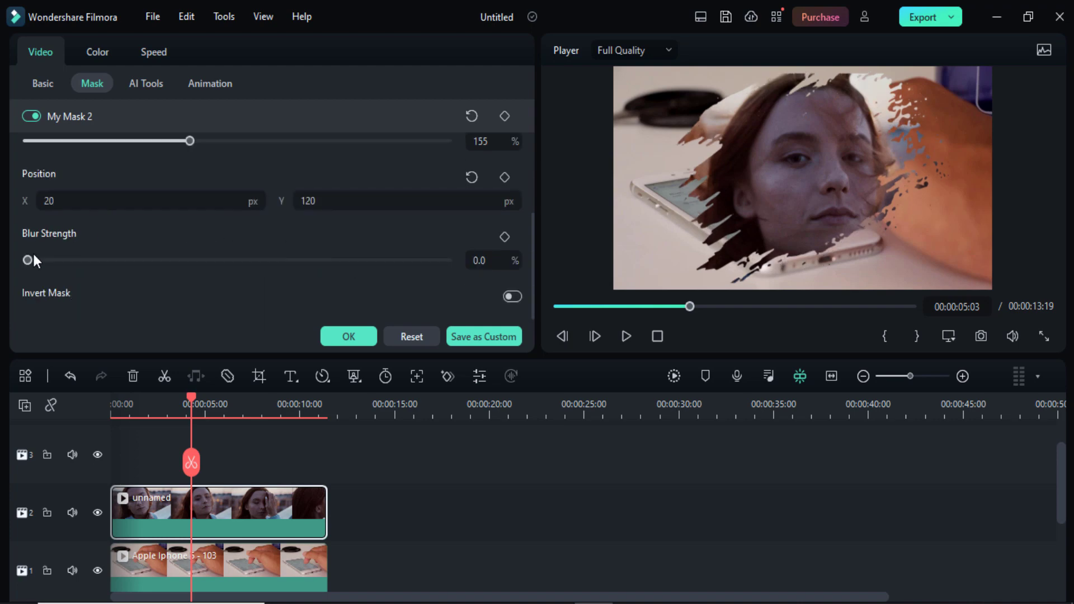
# Step: Compare blur and Invert Mask, then confirm with blur at 0 and invert off
pyautogui.moveTo(39, 255); pyautogui.dragTo(341, 261)
pyautogui.moveTo(168, 267); pyautogui.dragTo(17, 263)
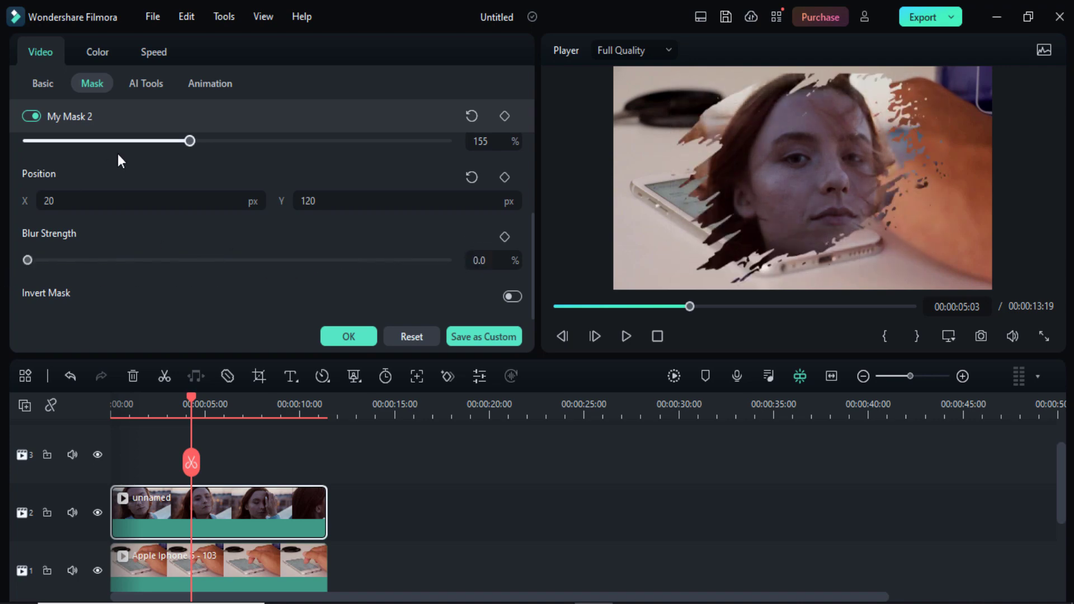
pyautogui.click(519, 300)
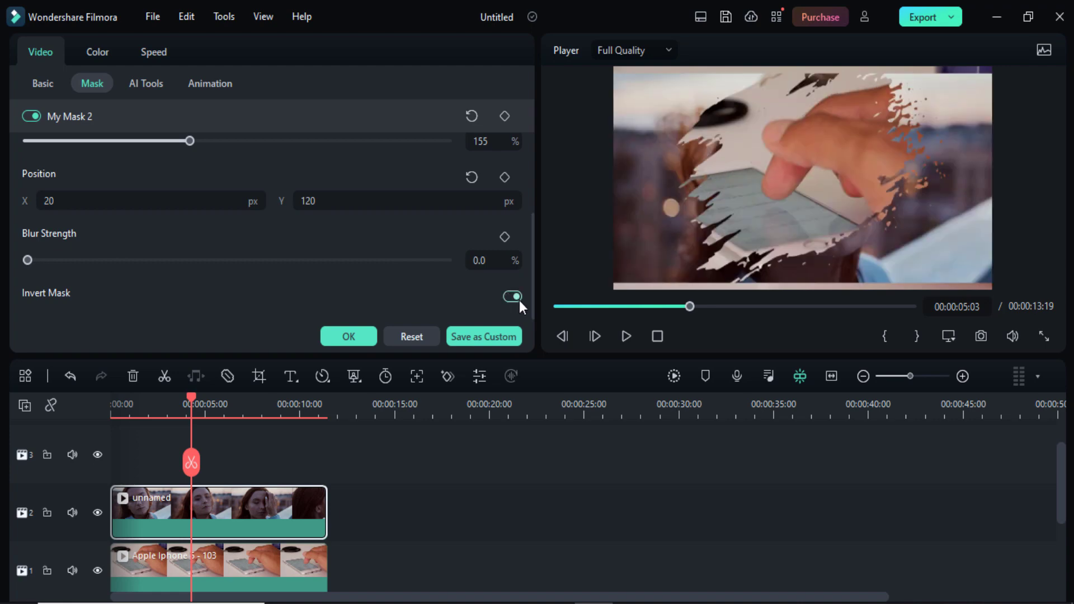
pyautogui.click(519, 300)
pyautogui.click(519, 300)
pyautogui.click(519, 300)
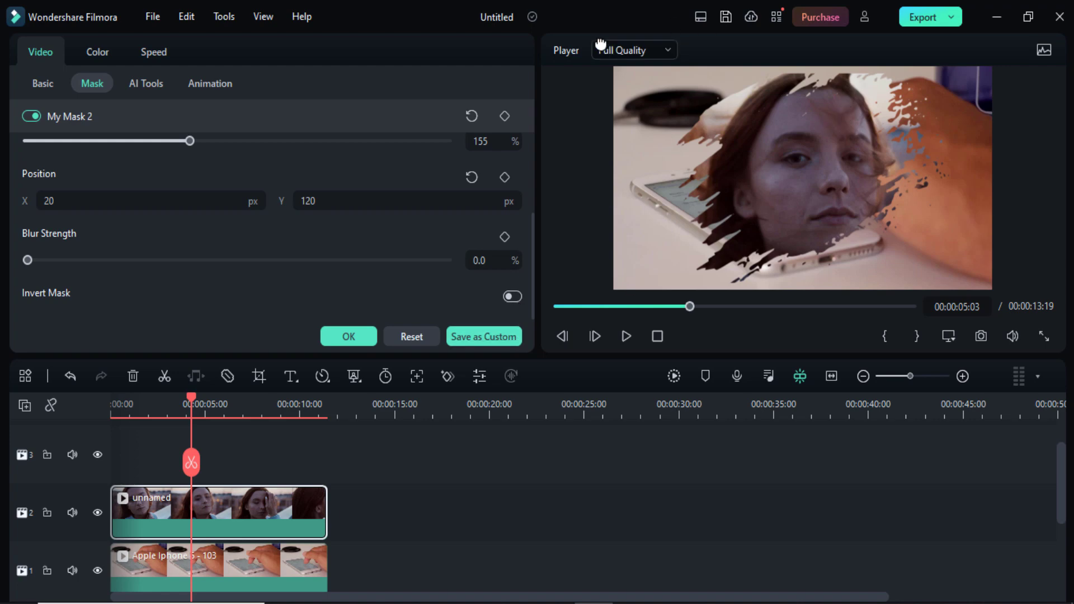
pyautogui.click(872, 132)
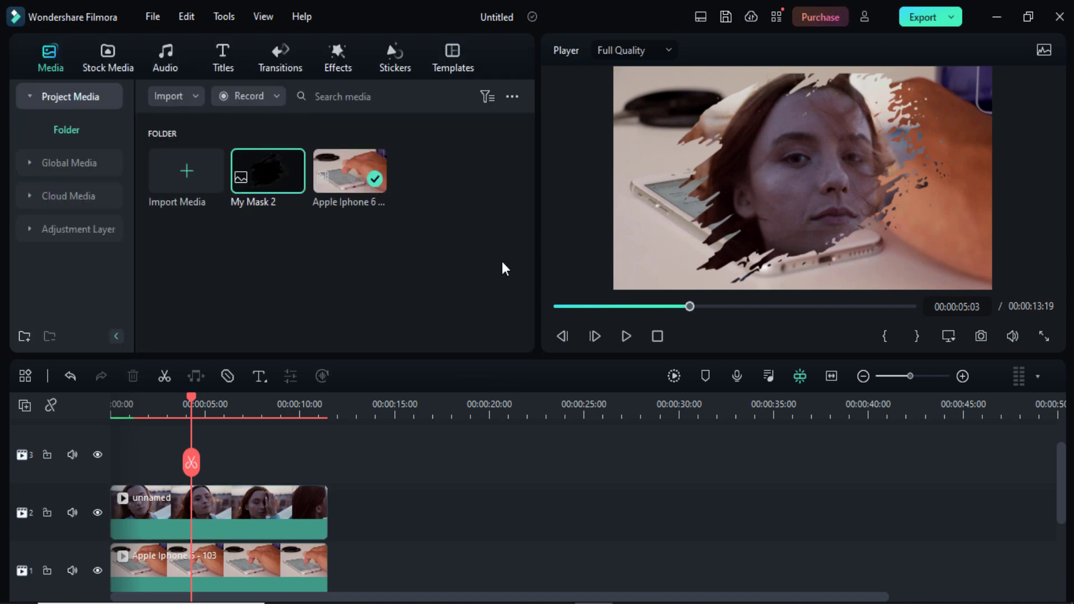
# Step: Shrink the masked portrait, move it to the lower-right corner, and replay from the start
pyautogui.click(280, 522)
pyautogui.click(847, 107)
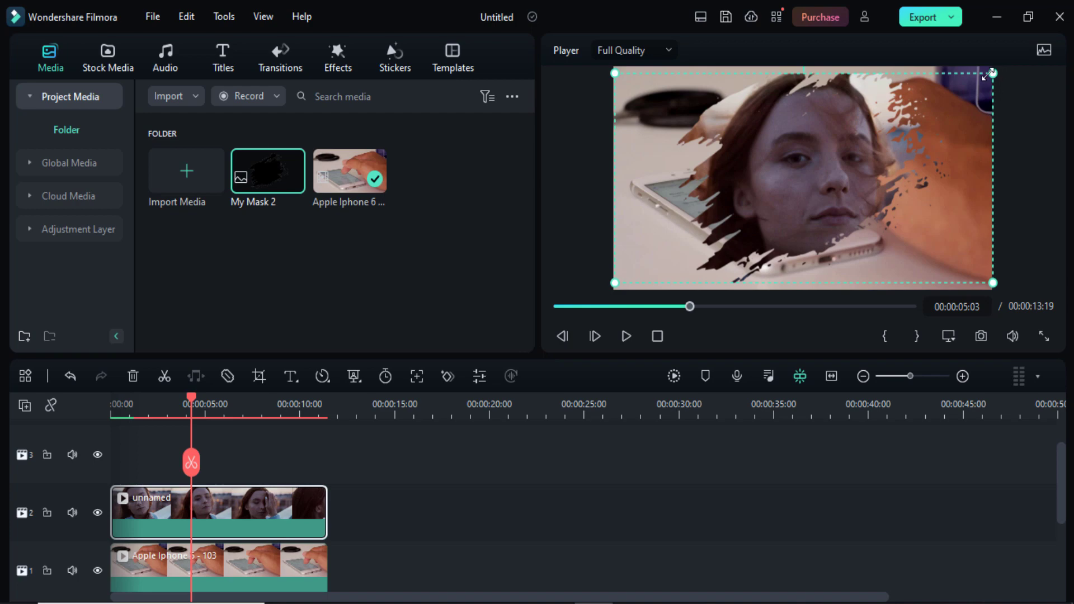
pyautogui.moveTo(992, 74); pyautogui.dragTo(789, 190)
pyautogui.moveTo(700, 249); pyautogui.dragTo(933, 268)
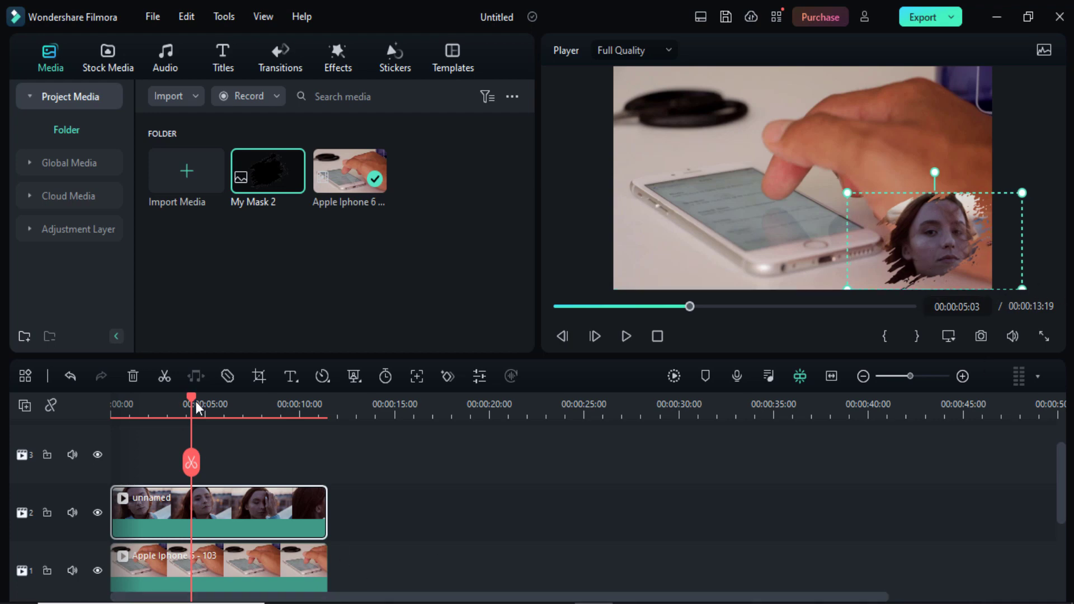
pyautogui.moveTo(191, 403); pyautogui.dragTo(103, 416)
pyautogui.click(631, 339)
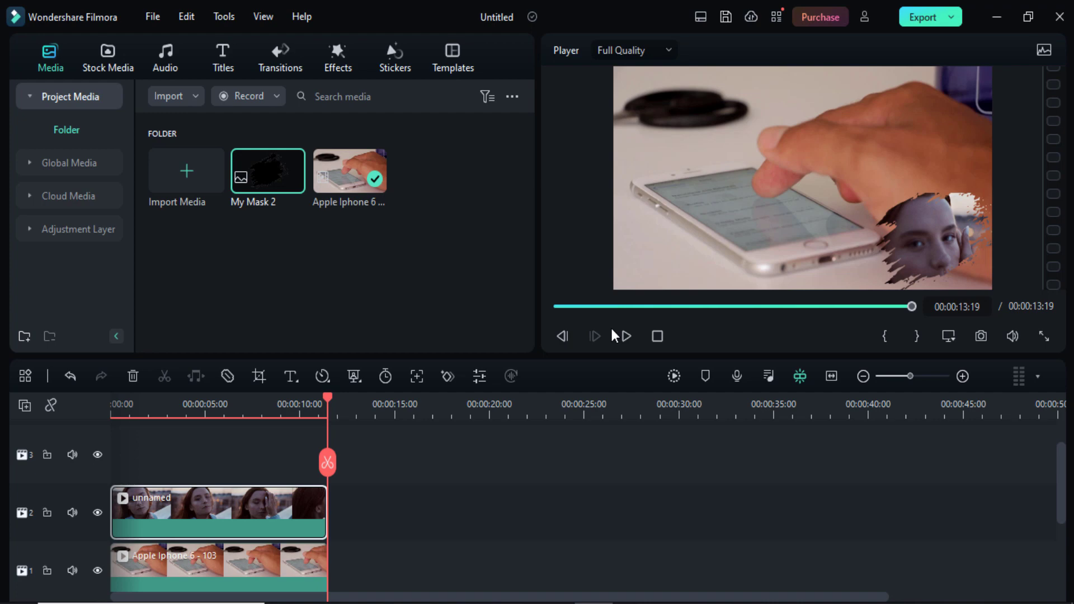
pyautogui.moveTo(327, 397); pyautogui.dragTo(98, 498)
pyautogui.click(626, 341)
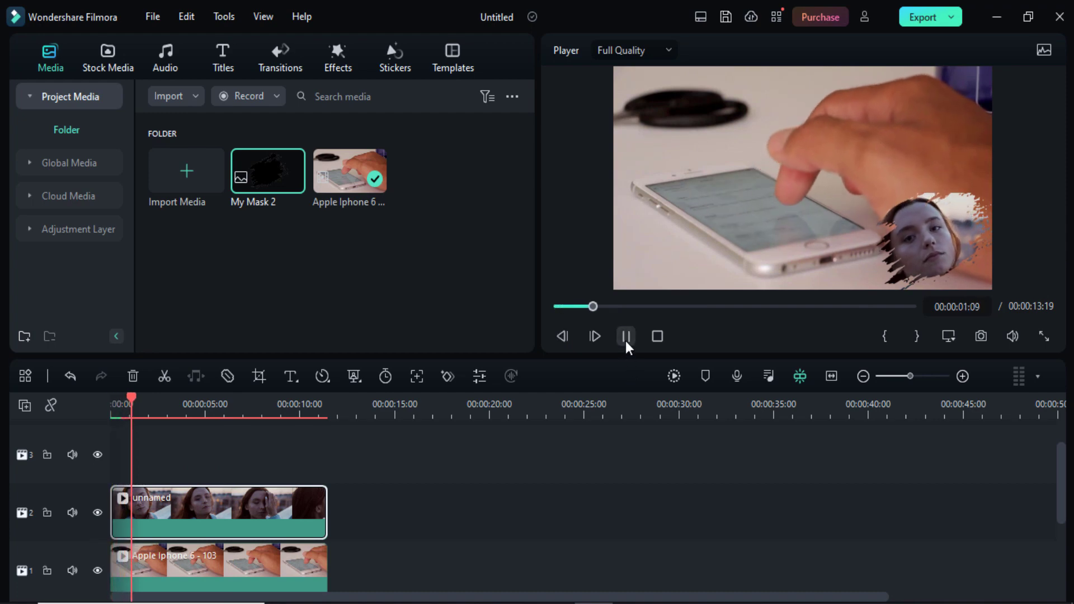